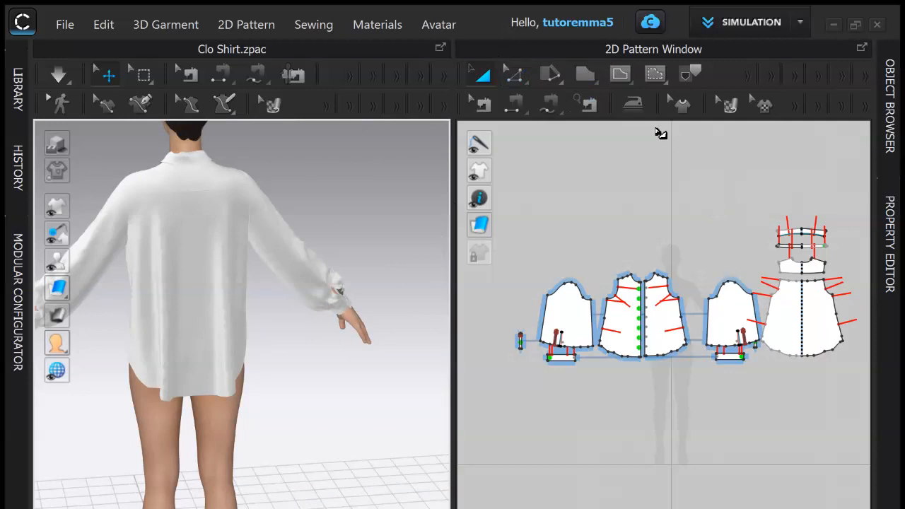
Step: Draw a horizontal internal line about 28.84 long across the back body piece, from the side seam to the centre fold
middle_click_drag(715, 176, 675, 148)
scroll(675, 148, "down", 1)
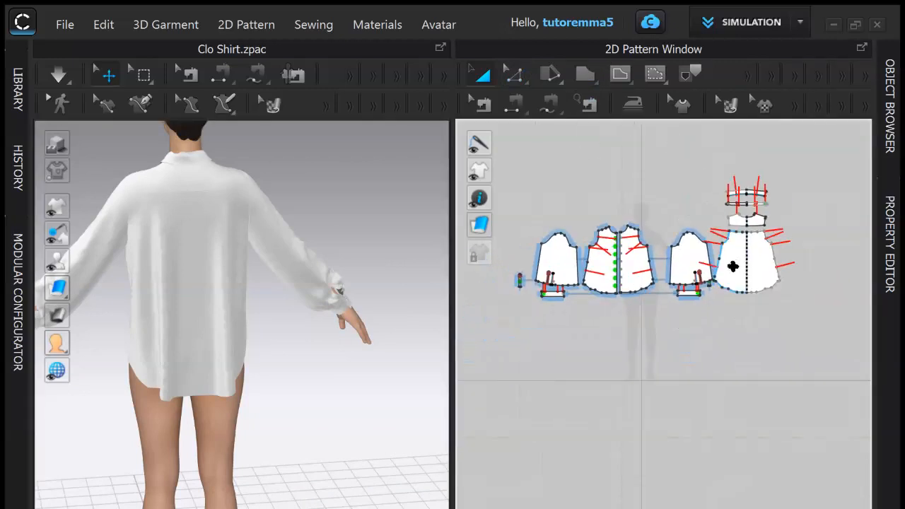
scroll(733, 266, "up", 1)
scroll(739, 257, "up", 1)
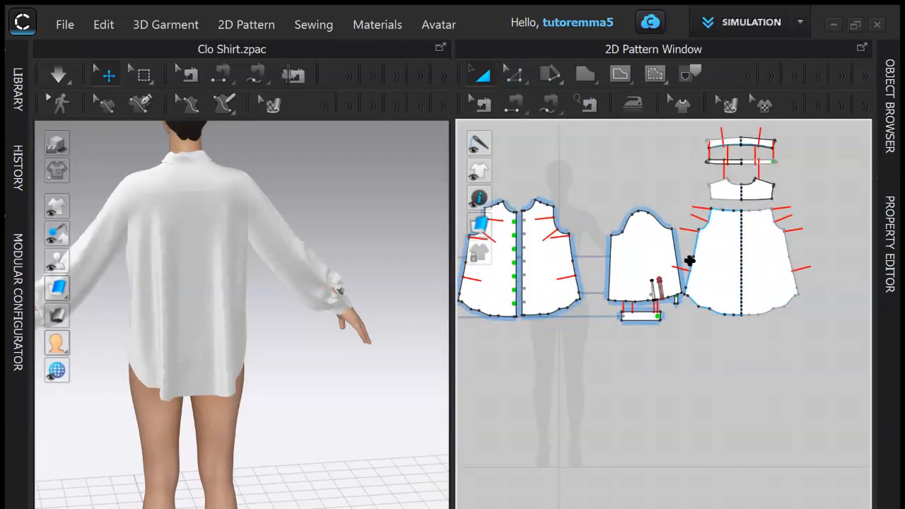
left_click(622, 75)
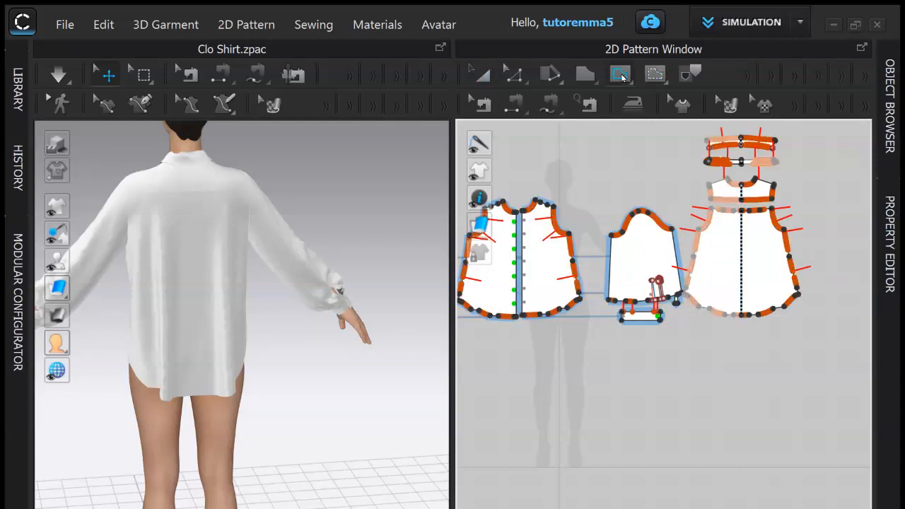
left_click(622, 77)
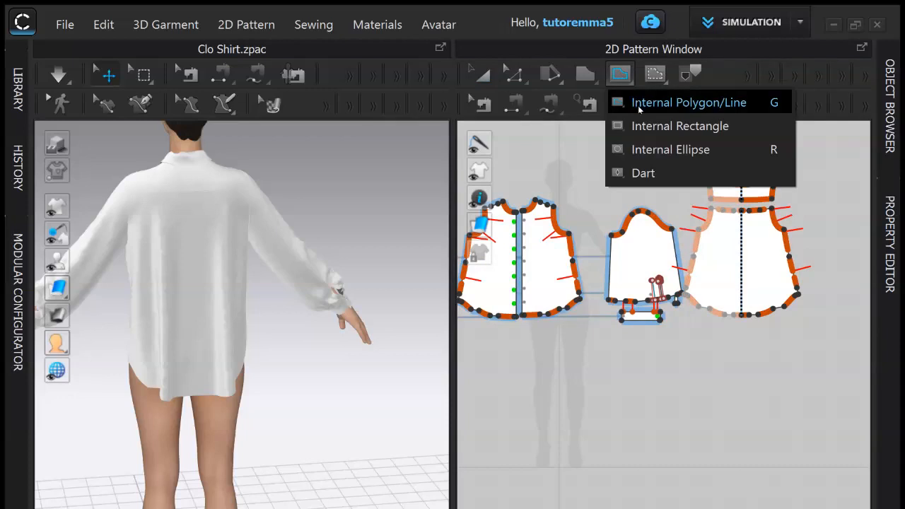
left_click(638, 104)
scroll(672, 143, "up", 6)
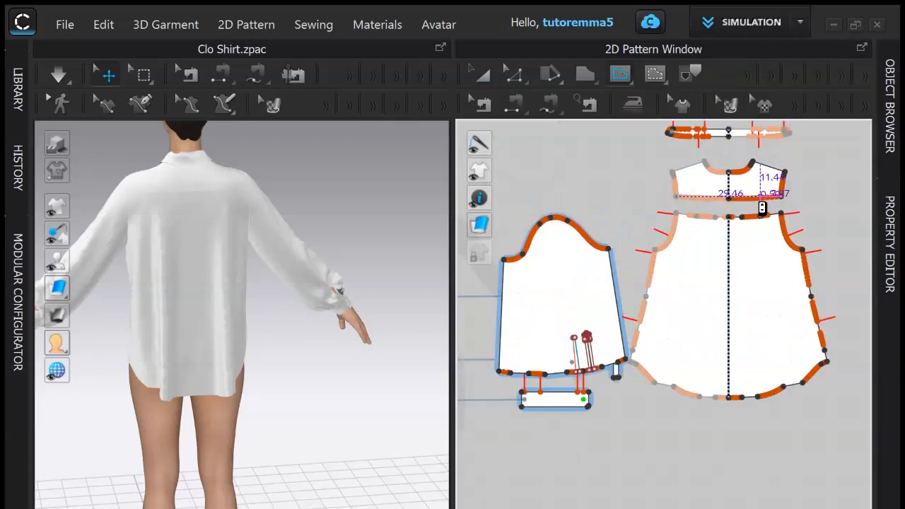
scroll(734, 213, "down", 3)
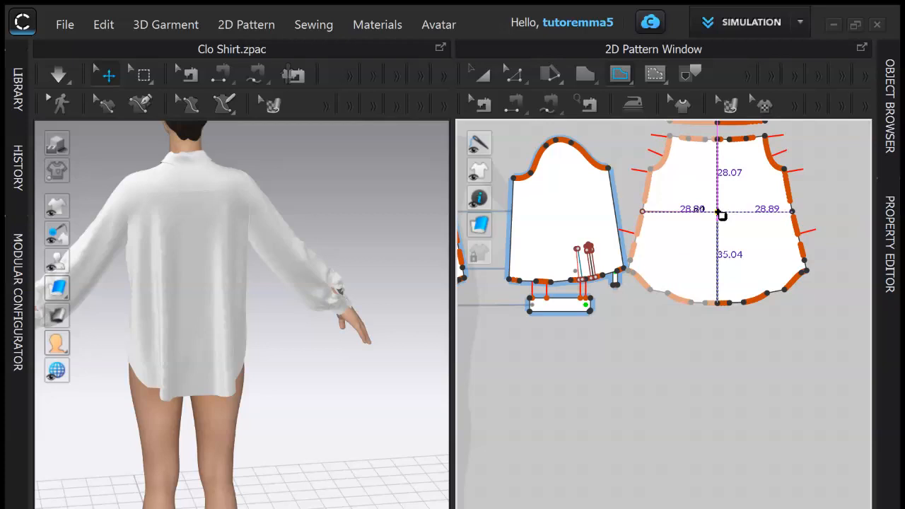
left_click(717, 212)
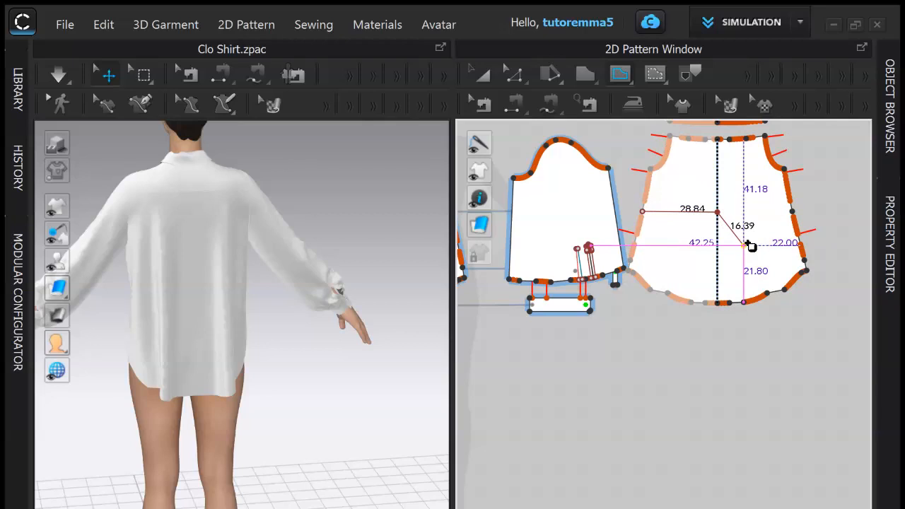
double_click(746, 244)
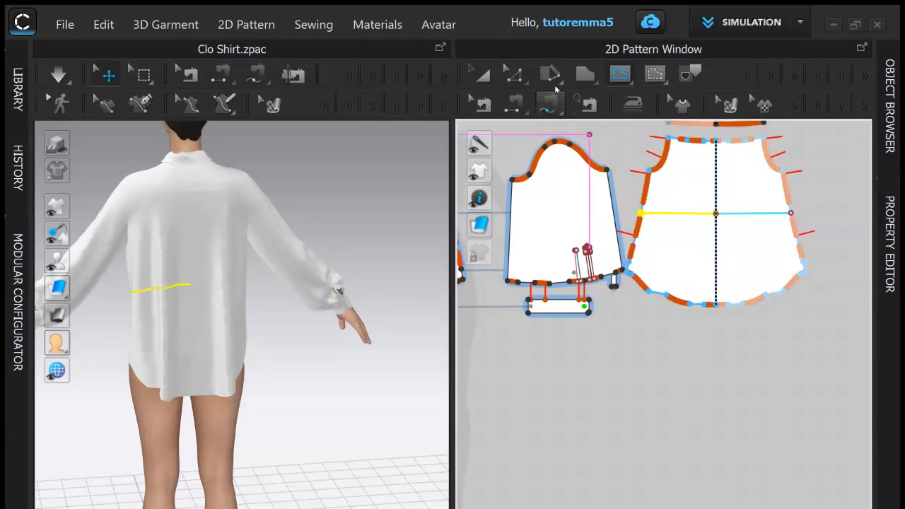
Step: Cut and sew the back body piece along the new horizontal internal line
left_click(515, 73)
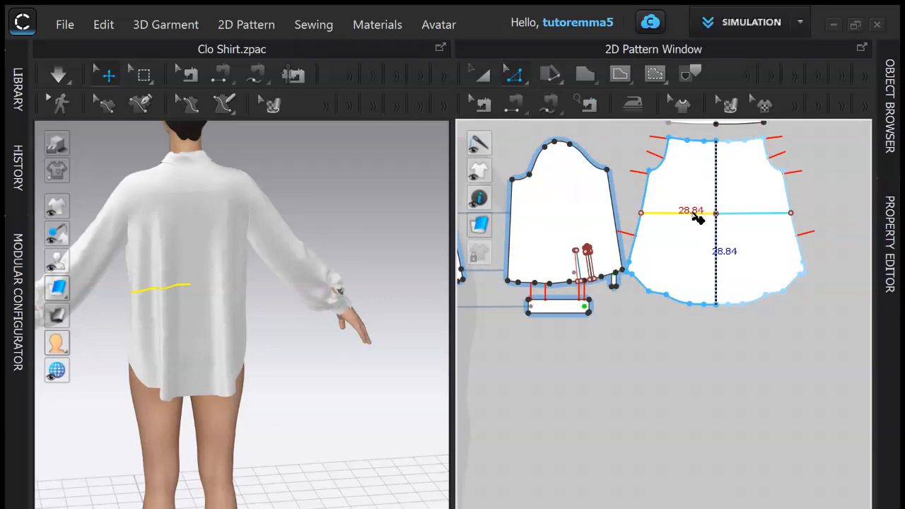
right_click(697, 219)
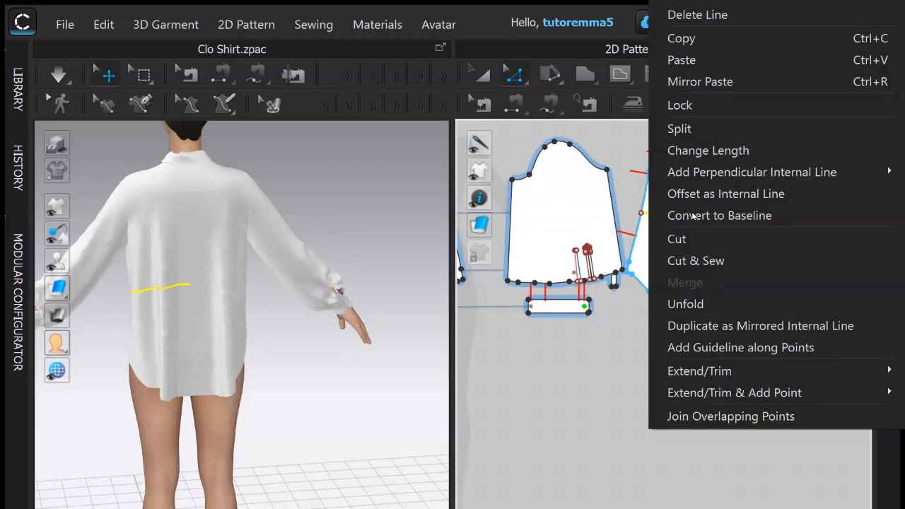
left_click(693, 261)
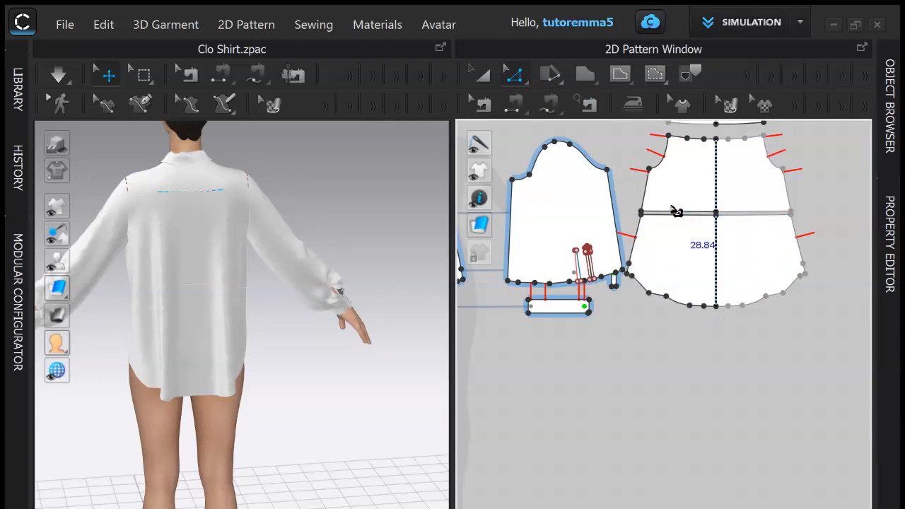
Step: Move the collar, yoke and back pieces together horizontally away from the sleeve to clear space around the back pattern
scroll(731, 180, "down", 3)
middle_click_drag(803, 162, 814, 249)
scroll(812, 250, "down", 2)
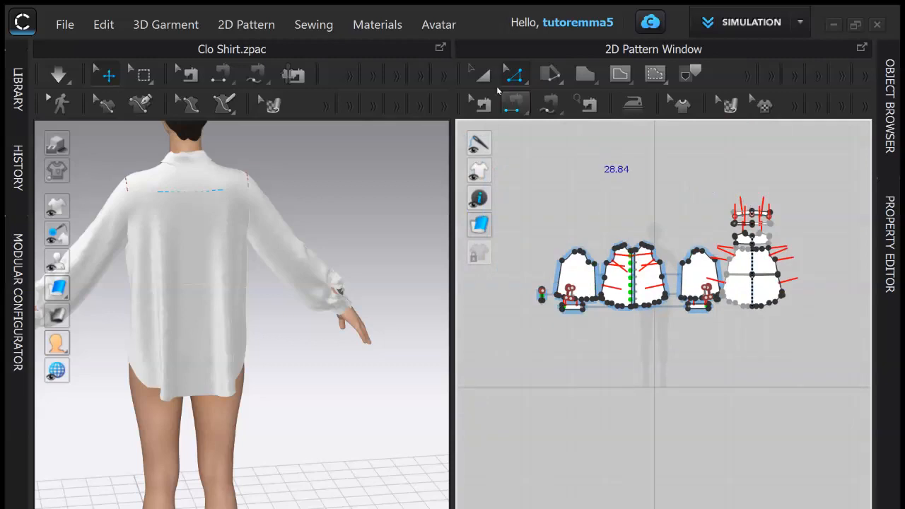
left_click(481, 75)
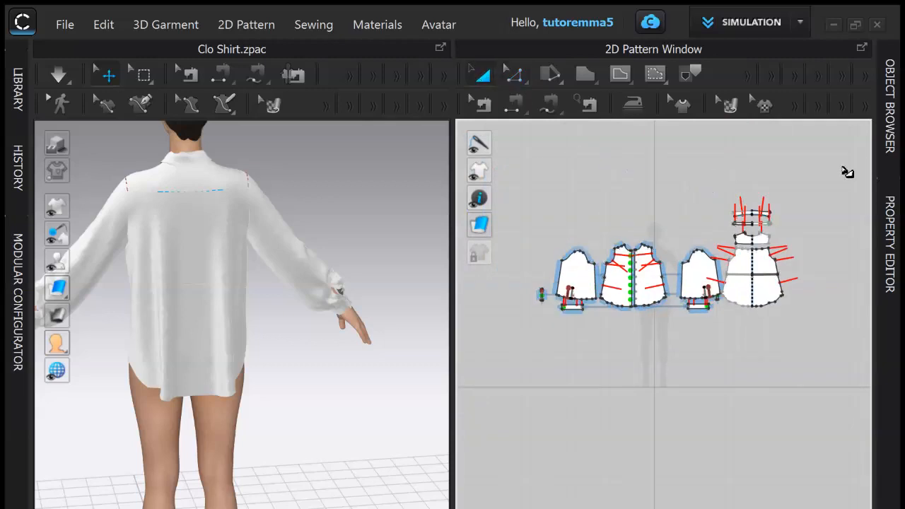
left_click_drag(742, 187, 729, 340)
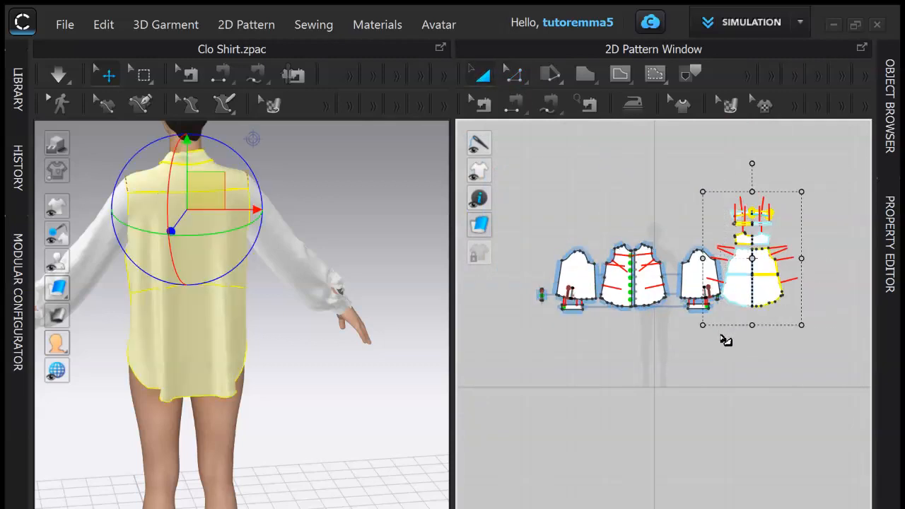
key("Right")
key("Right")
key("Right")
key("Right")
key("Right")
key("Right")
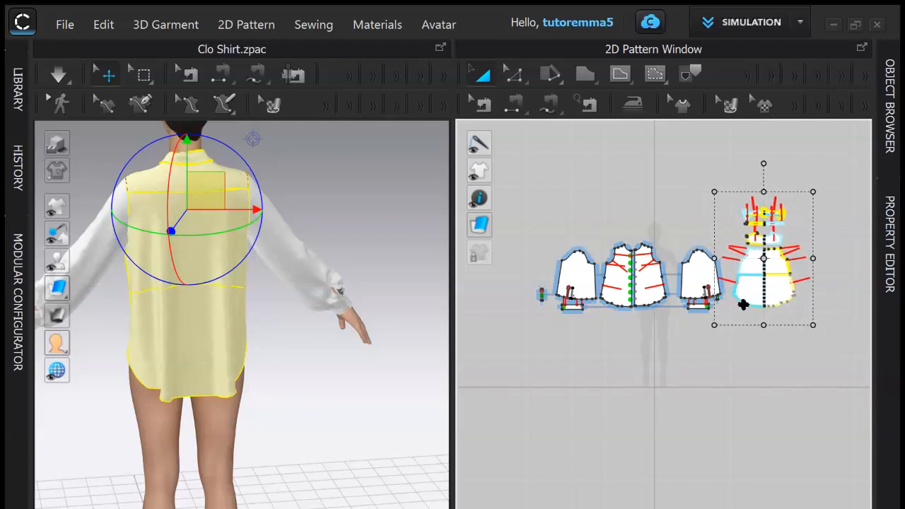
key("Right")
key("Right")
key("Right")
key("Right")
key("Right")
key("Right")
key("Right")
key("Right")
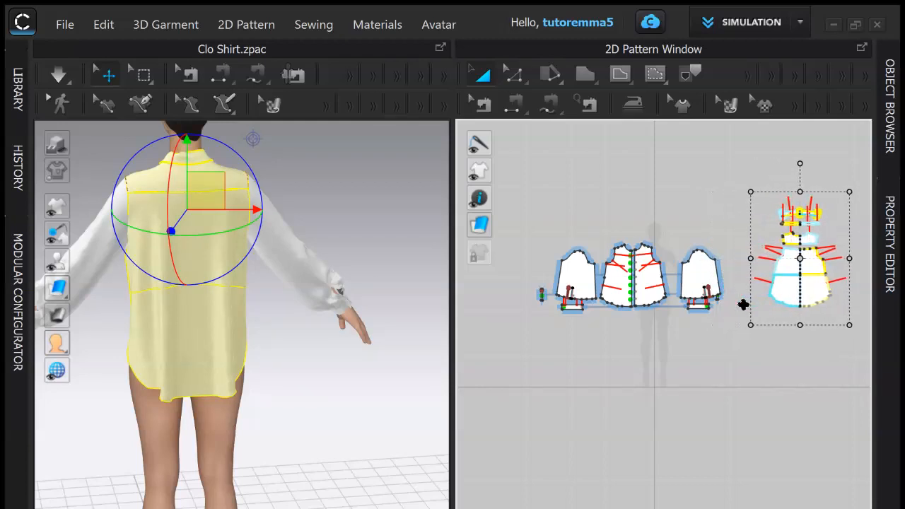
left_click(740, 361)
Step: Widen the lower back piece slightly toward both side seams and simulate the garment
scroll(740, 347, "up", 4)
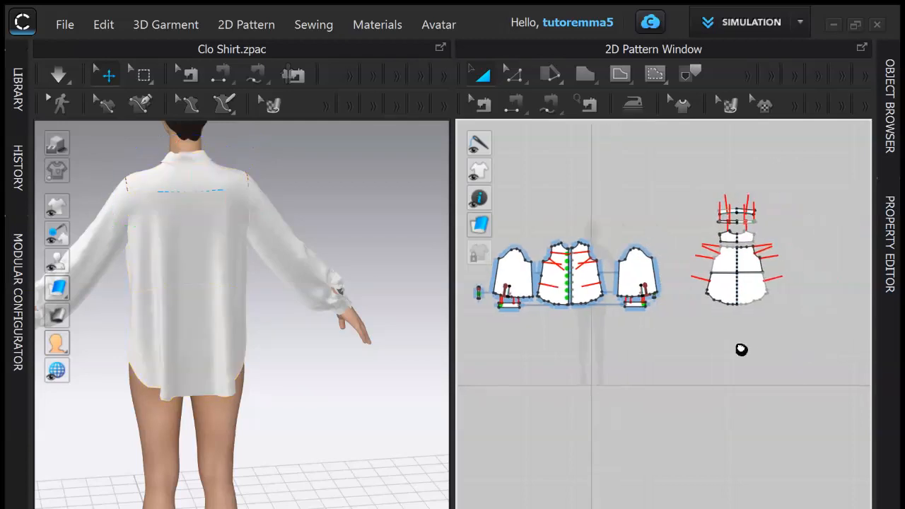
left_click(740, 260)
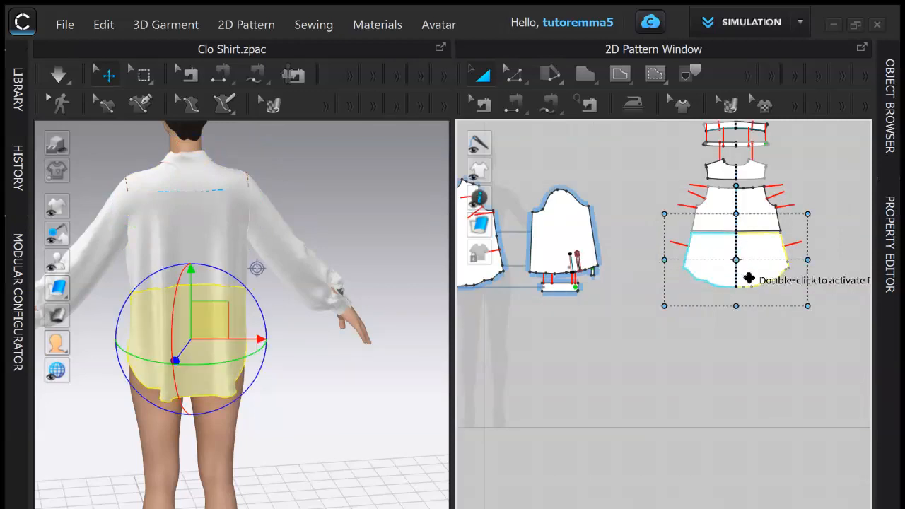
left_click_drag(661, 258, 651, 258)
left_click_drag(806, 261, 819, 260)
left_click(57, 75)
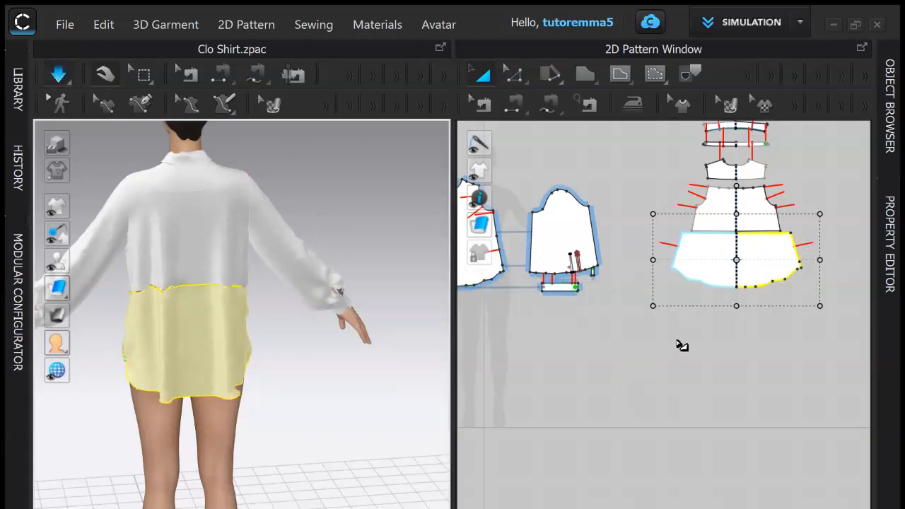
Step: Widen the lower back piece further on both sides and simulate it to form gathers
left_click_drag(823, 263, 835, 259)
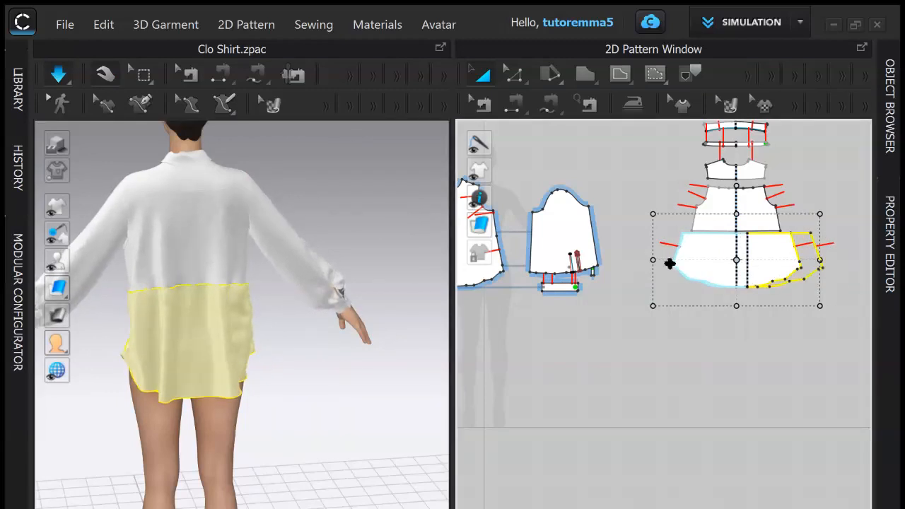
key("space")
left_click_drag(649, 258, 629, 259)
key("space")
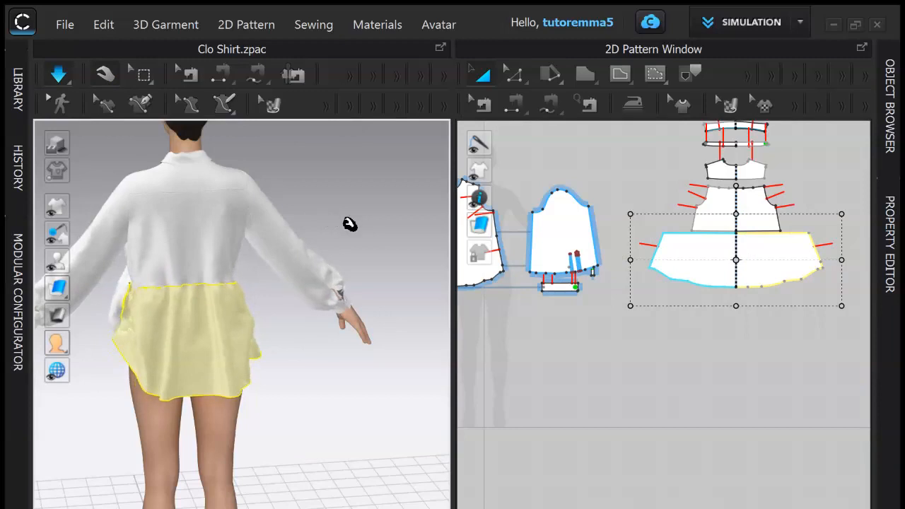
right_click_drag(384, 268, 360, 250)
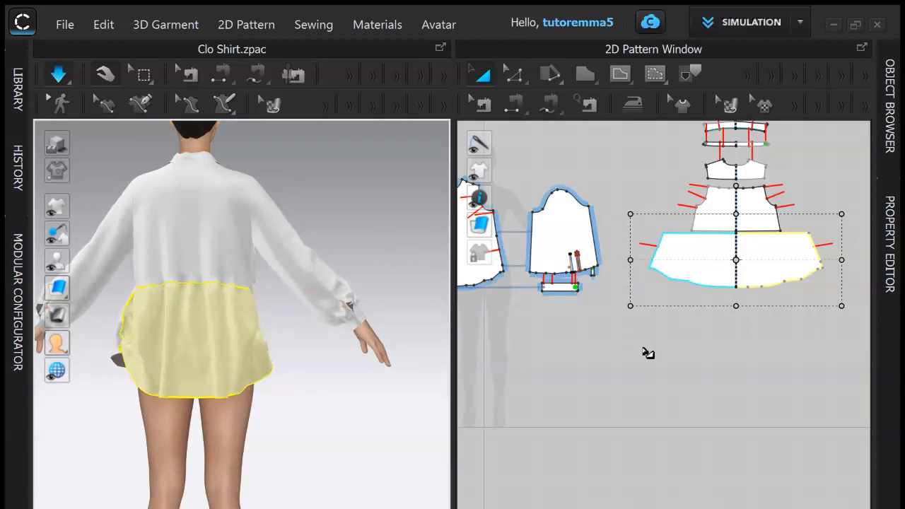
left_click(632, 273)
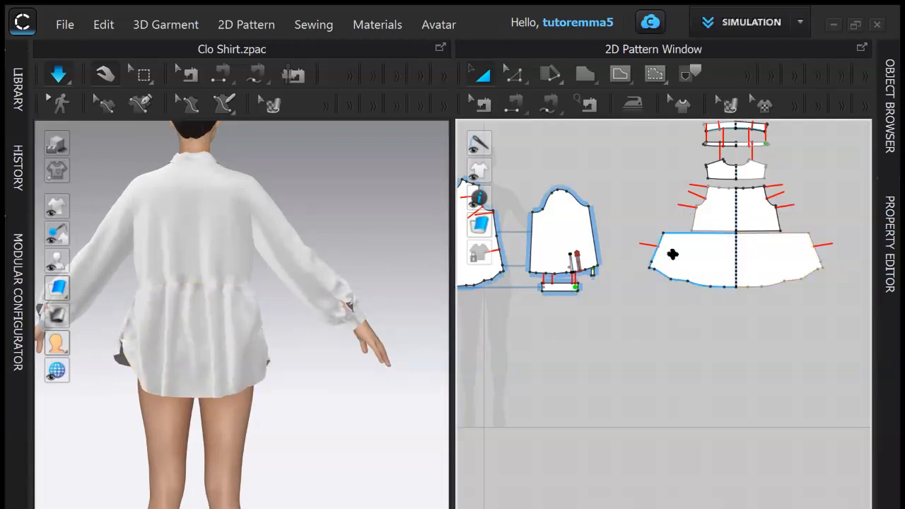
Step: Stretch the lower back piece even wider on both sides, to about 62.47 per half along its upper edge, and simulate again
left_click(671, 257)
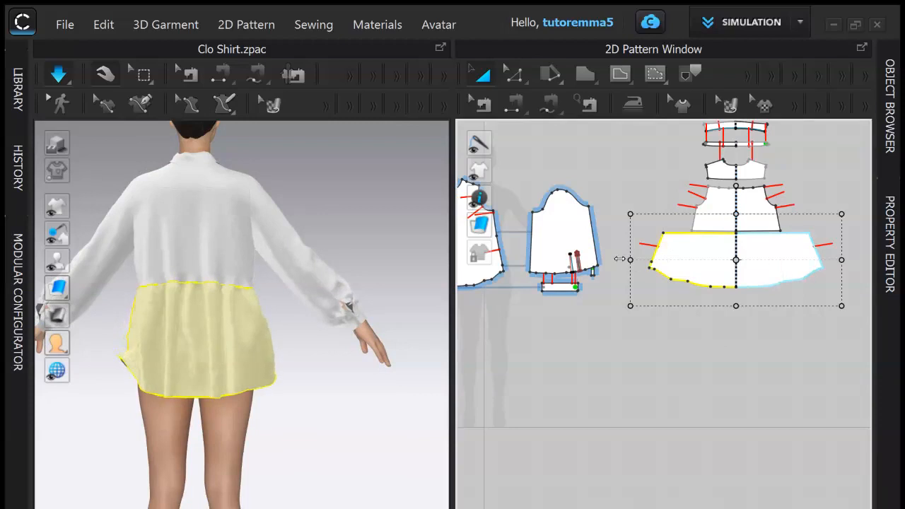
left_click_drag(609, 258, 599, 259)
left_click_drag(843, 261, 871, 254)
middle_click_drag(871, 253, 830, 263)
left_click_drag(830, 264, 830, 264)
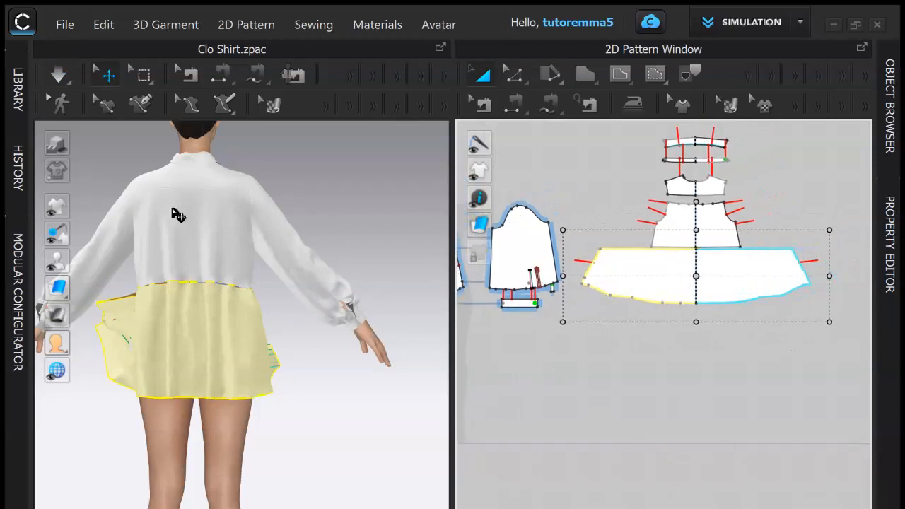
left_click(58, 73)
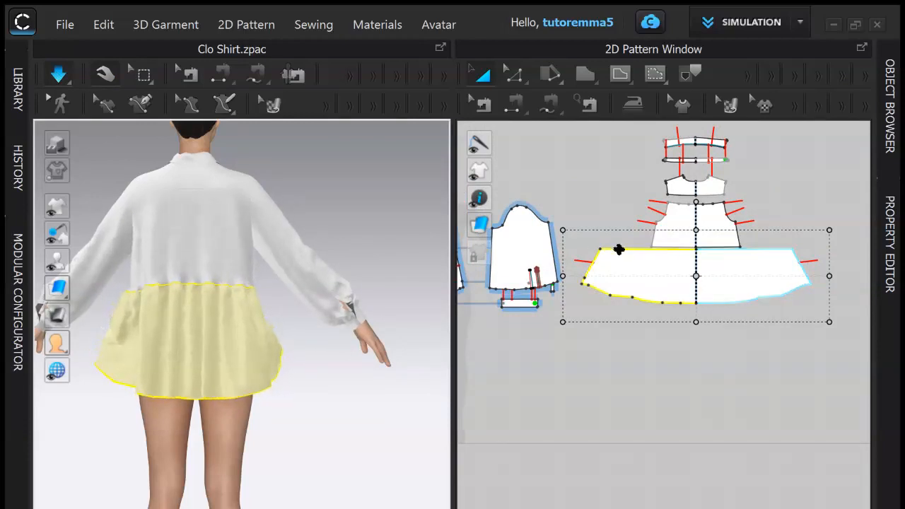
Step: Compare the lengths of the two joined edges of the upper and lower back pieces, and examine the gathers around the avatar
scroll(732, 351, "up", 3)
scroll(755, 434, "down", 5)
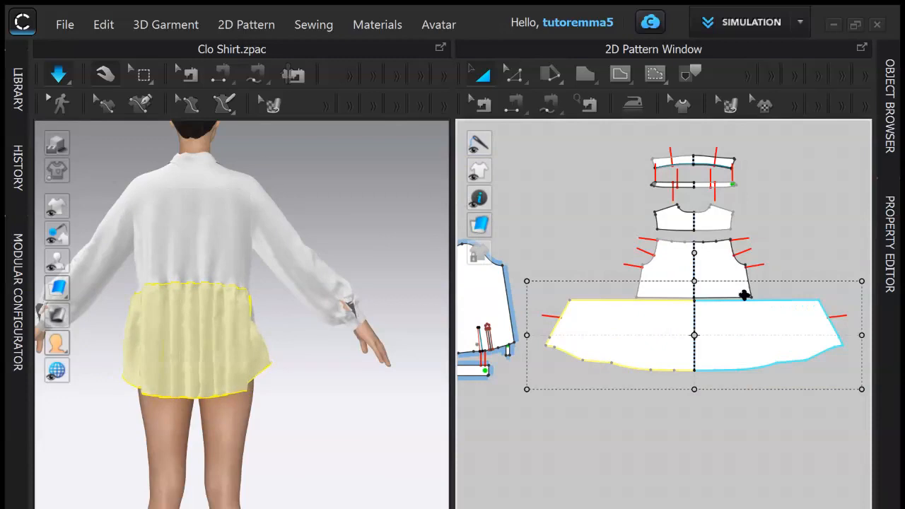
scroll(771, 254, "up", 2)
left_click(809, 220)
left_click(514, 74)
left_click(579, 305)
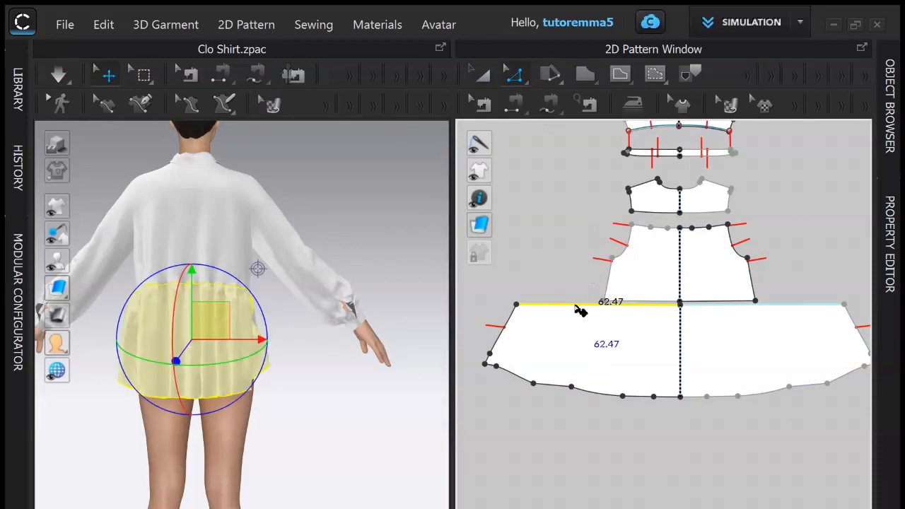
left_click(639, 302)
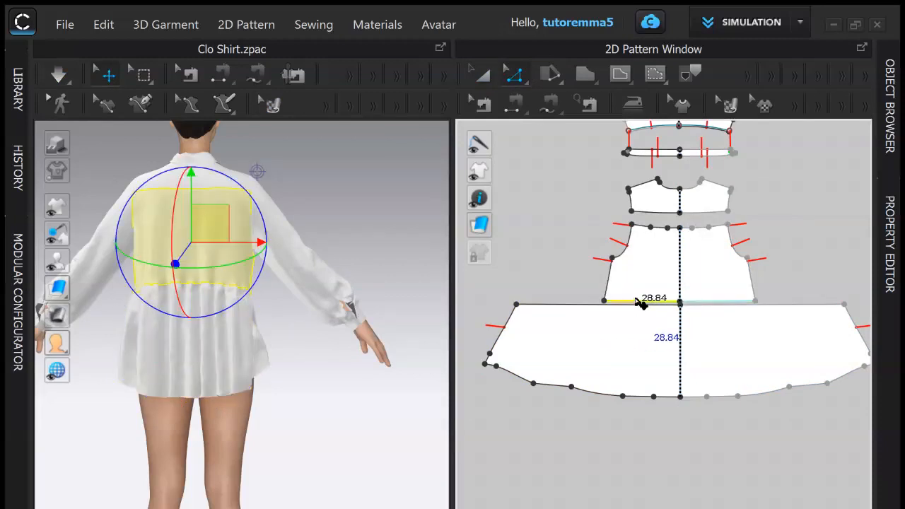
left_click(625, 305)
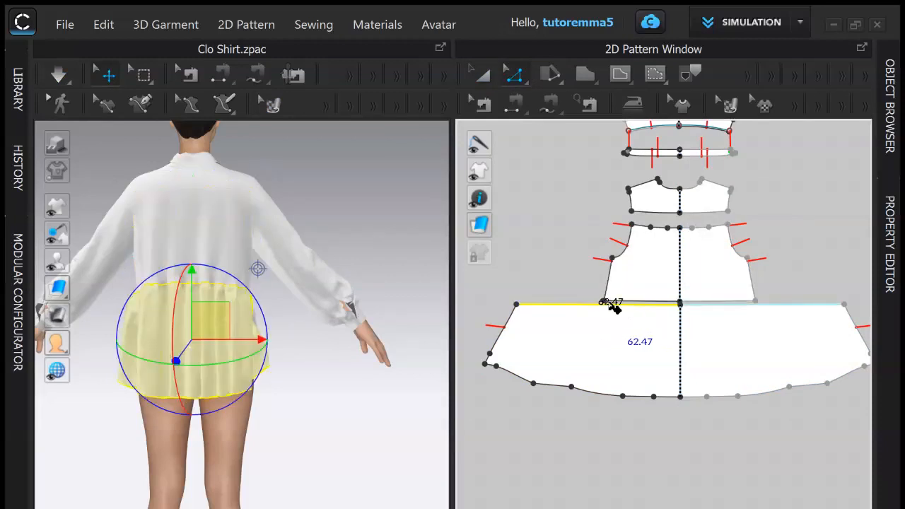
left_click(637, 302)
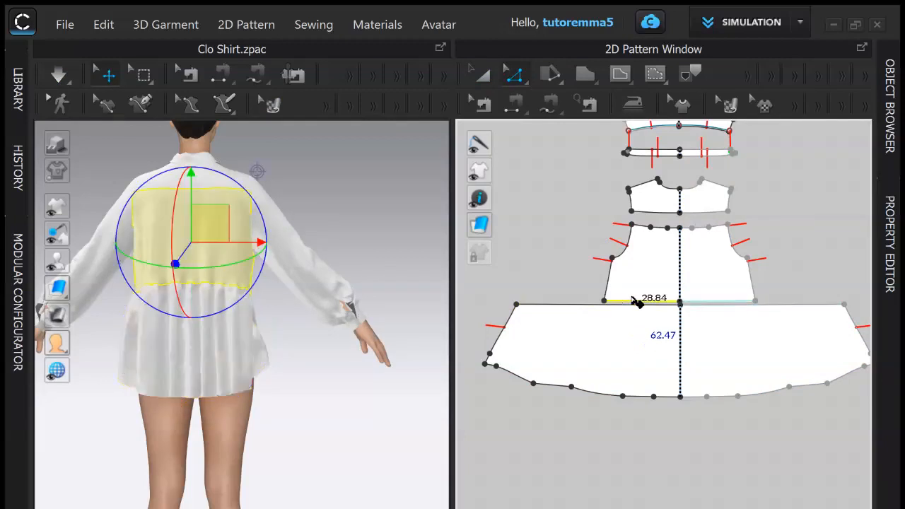
right_click_drag(360, 228, 280, 235)
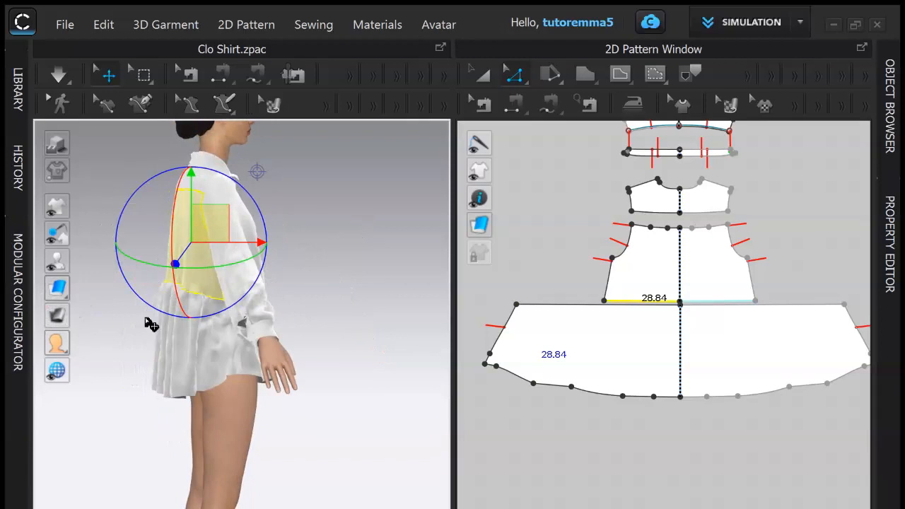
left_click(357, 276)
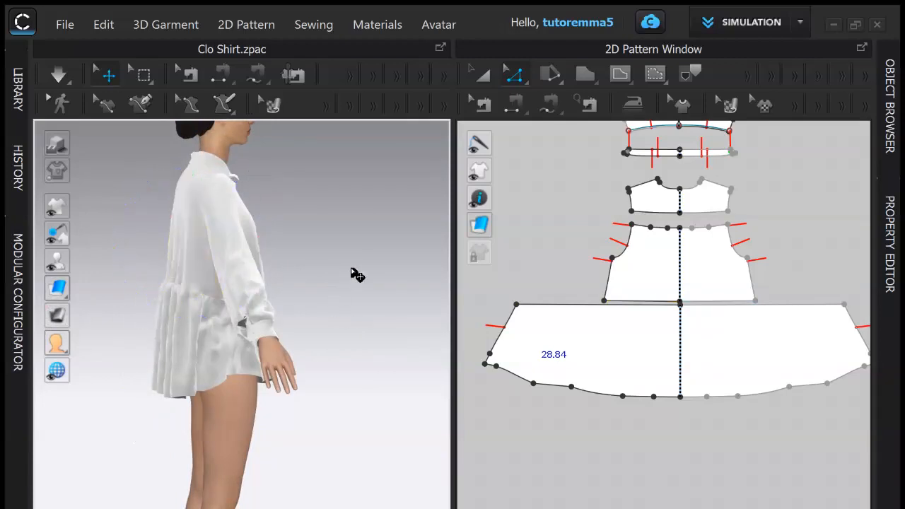
right_click_drag(355, 263, 410, 252)
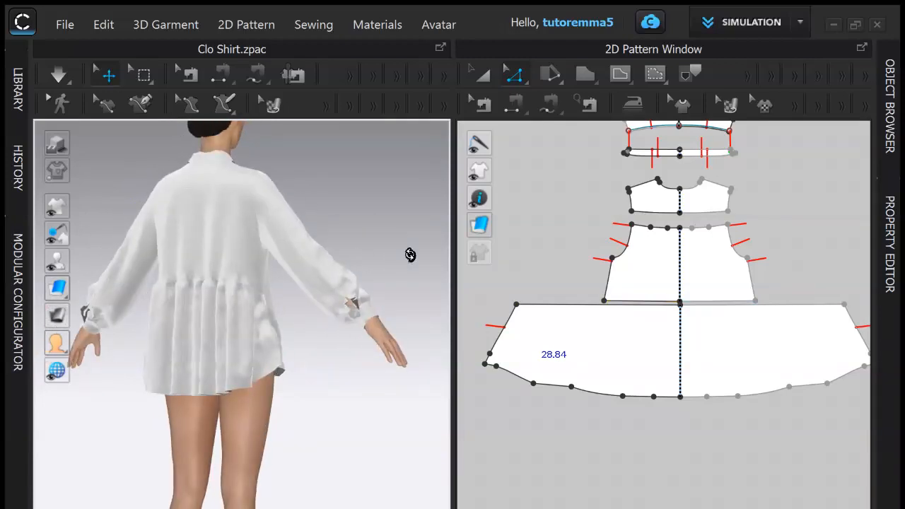
Step: Undo all the widening of the lower back piece, back to its original width matching the upper back piece, and clear the selection
left_click(669, 303)
left_click(668, 304)
key("ctrl+z")
key("ctrl+z")
key("ctrl+z")
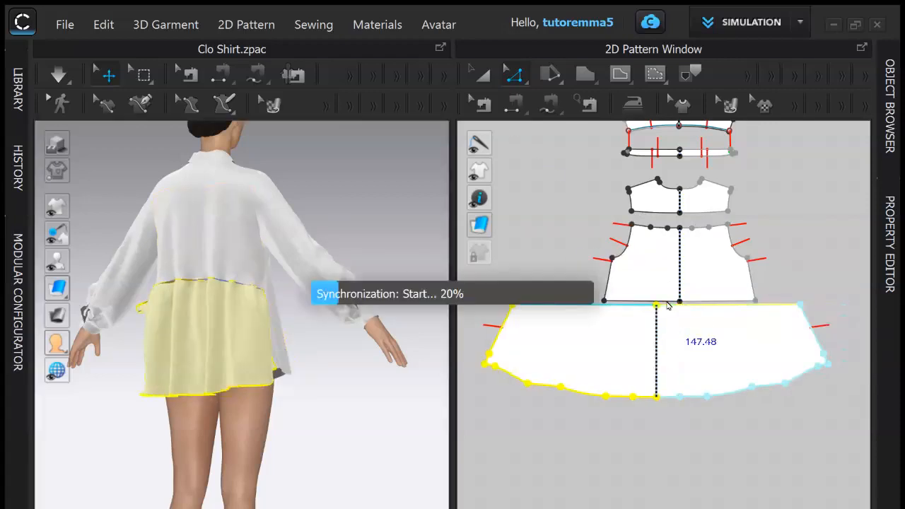
key("ctrl+z")
key("ctrl+z")
key("ctrl+z")
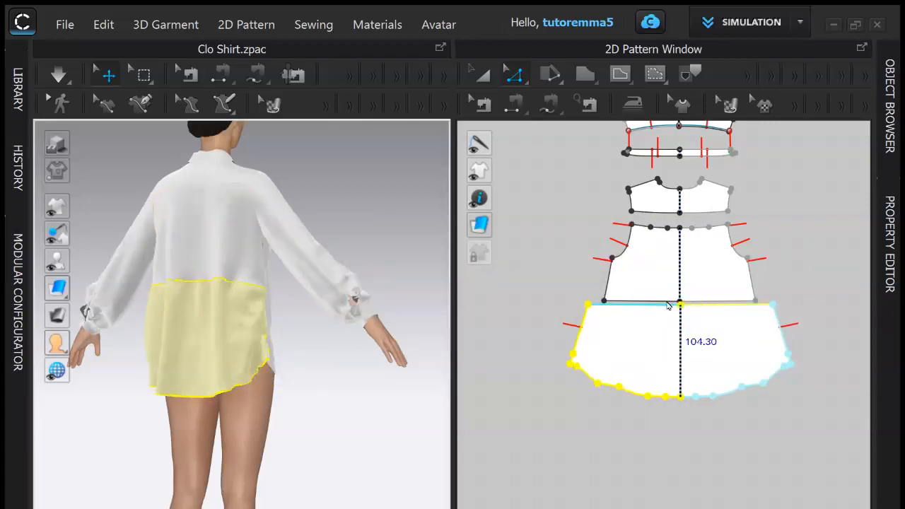
scroll(668, 304, "right", 2)
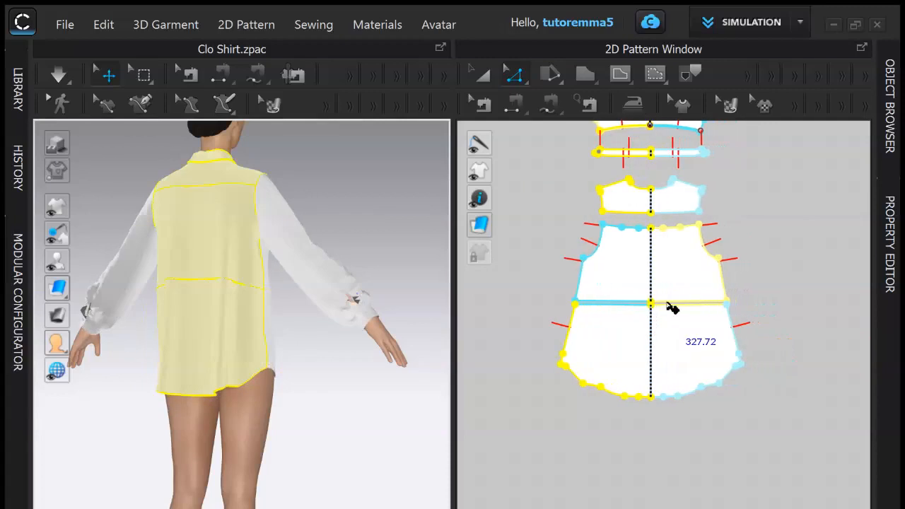
left_click(541, 414)
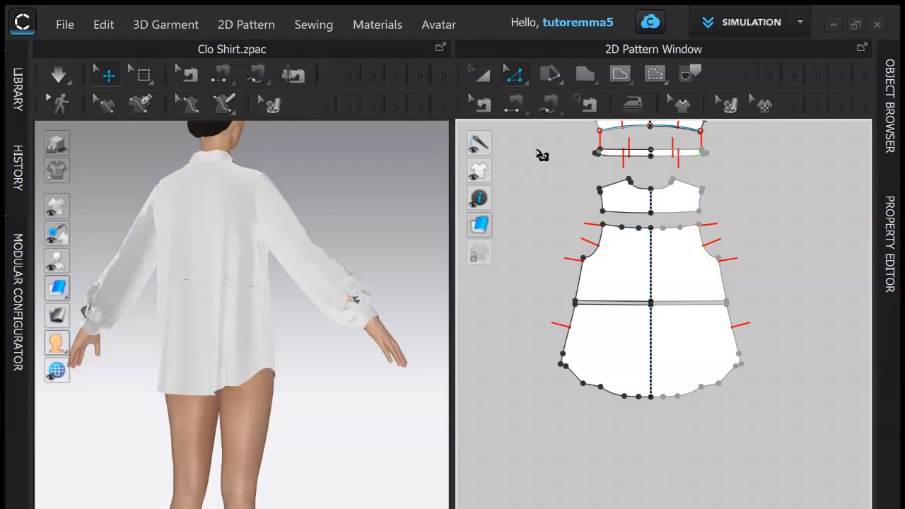
Step: Draw a curved internal line about 35.4 long on the lower back piece, from the side seam down to the centre line about 10.4 above the hem
left_click(620, 75)
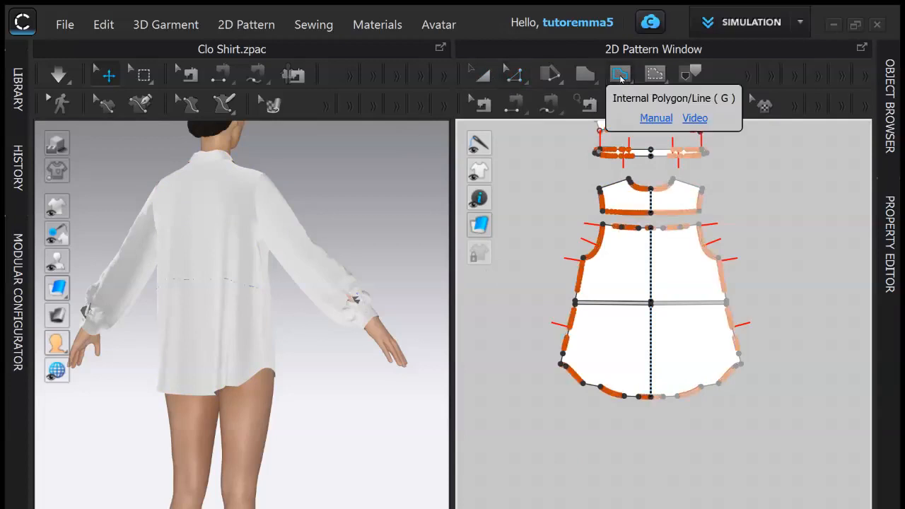
scroll(580, 311, "up", 3)
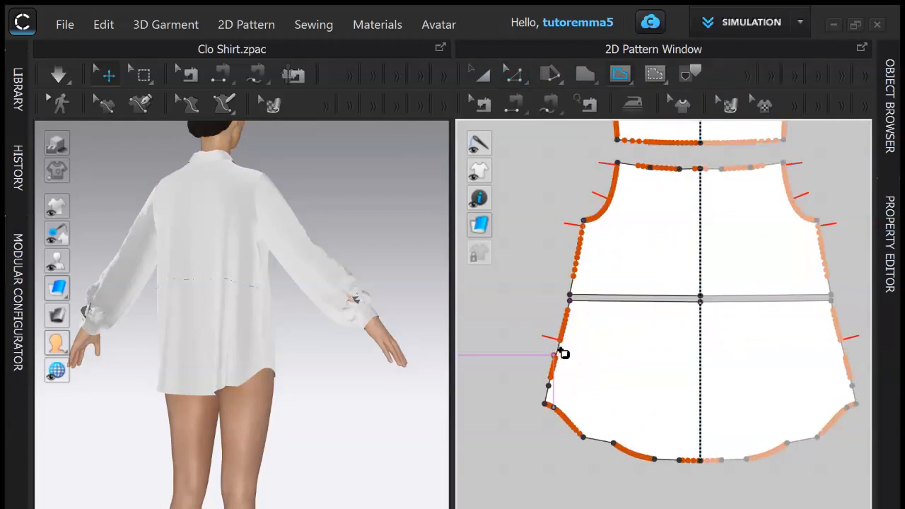
scroll(561, 351, "up", 2)
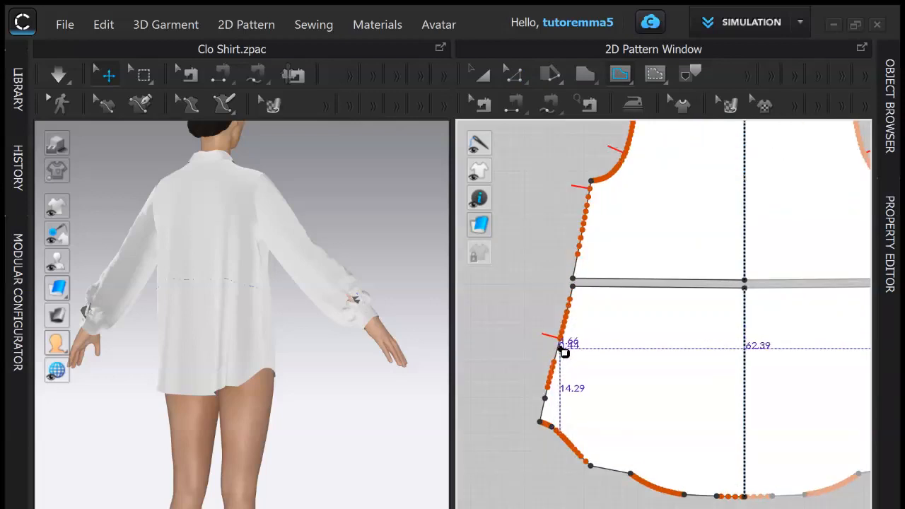
left_click_drag(560, 350, 599, 333)
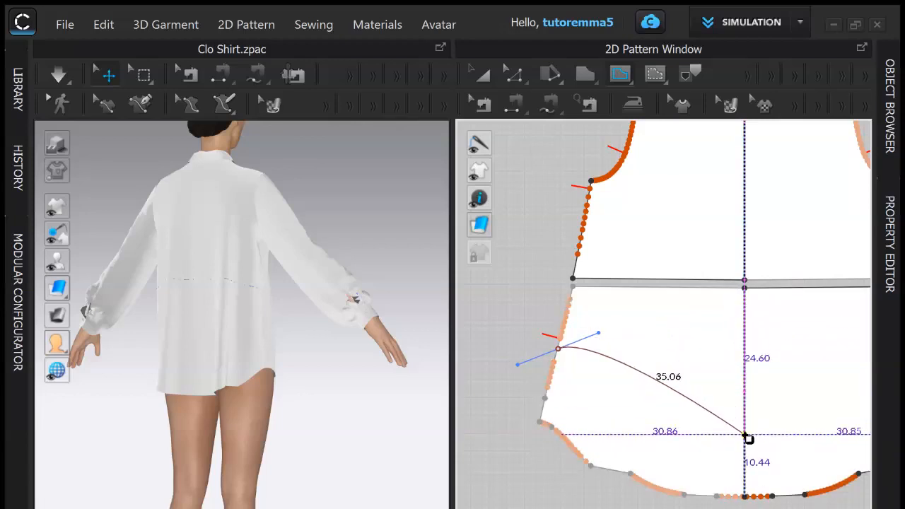
left_click(754, 434)
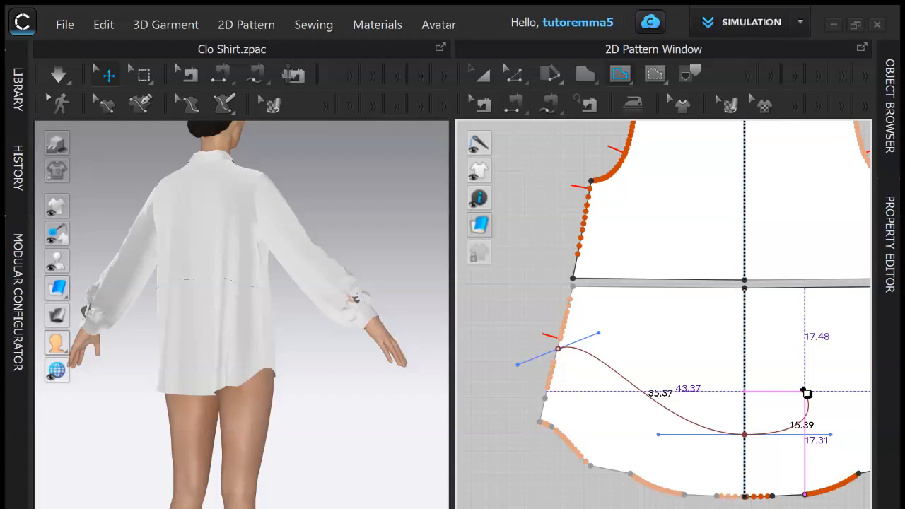
key("Return")
scroll(804, 394, "down", 2)
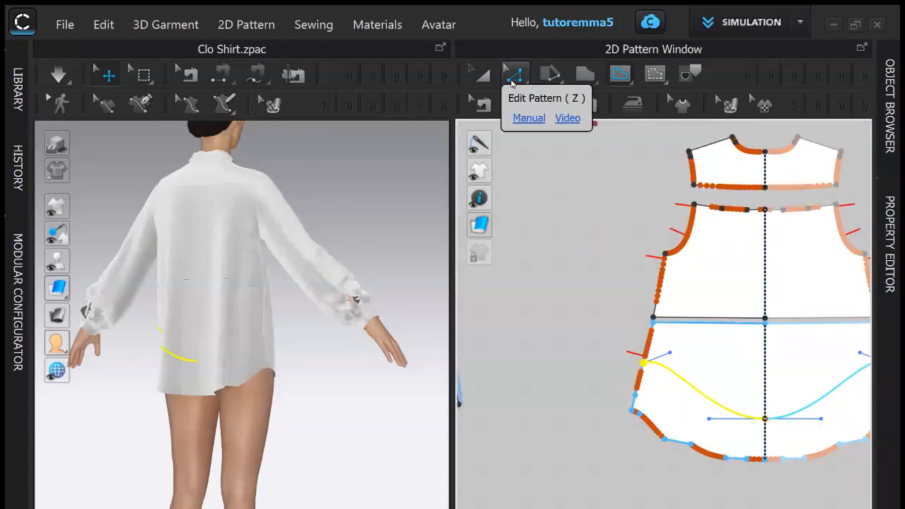
Step: Cut and sew the lower back piece along the curved internal line, extending the line's endpoints to the pattern boundaries
left_click(514, 77)
right_click(705, 397)
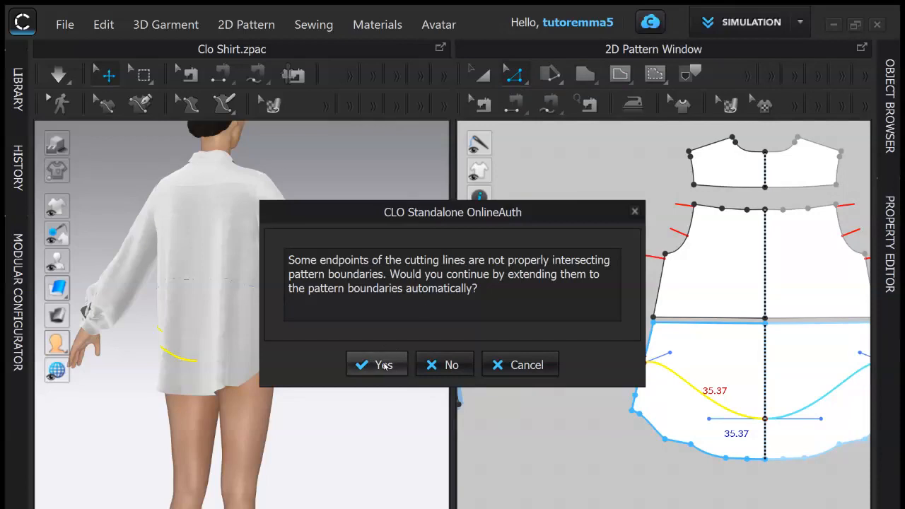
left_click(383, 365)
middle_click_drag(570, 244, 541, 234)
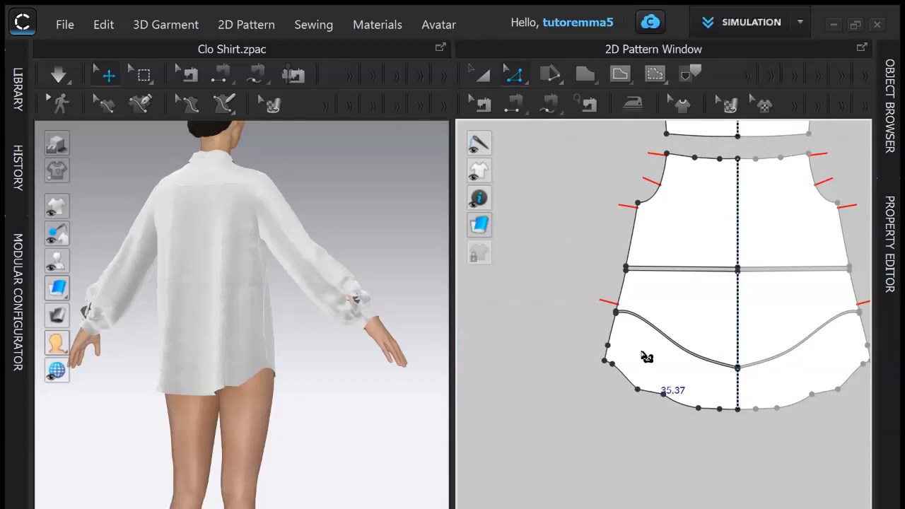
Step: Slash and spread the curved hem piece in several sections, starting at the side seam and working inward
left_click(479, 78)
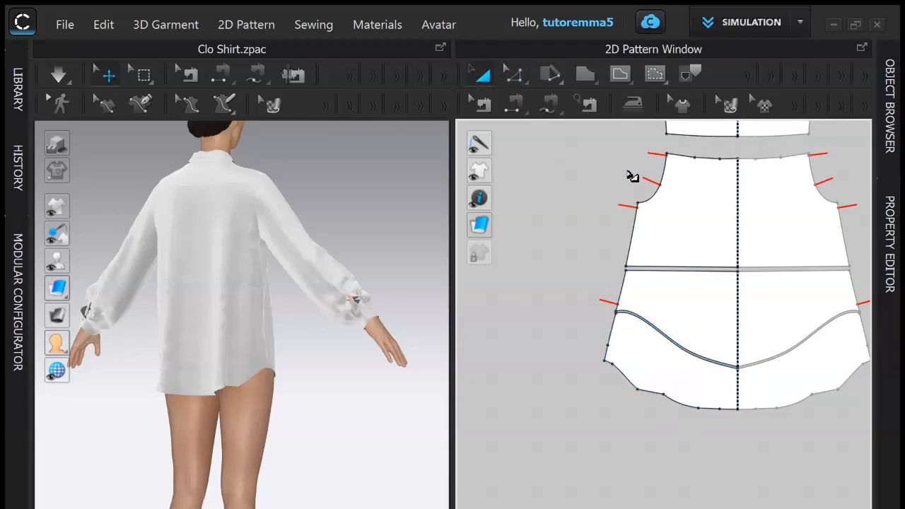
left_click(551, 74)
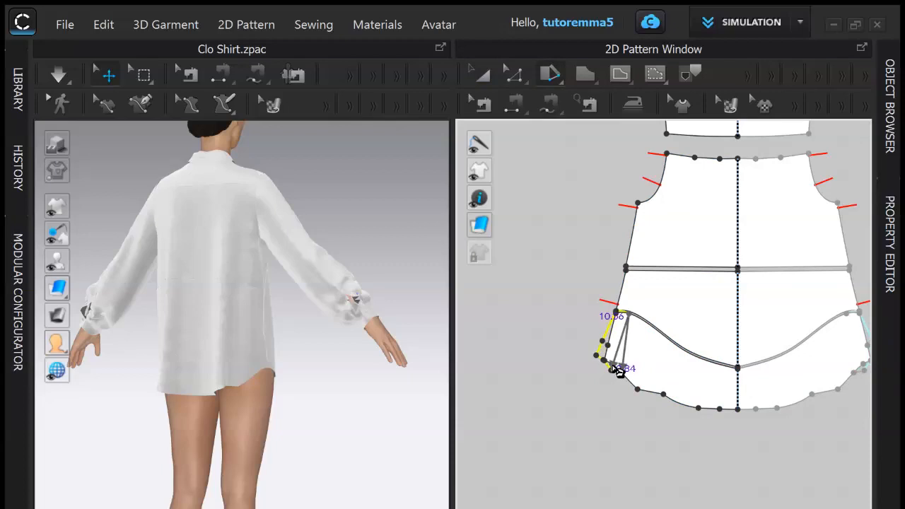
left_click(615, 368)
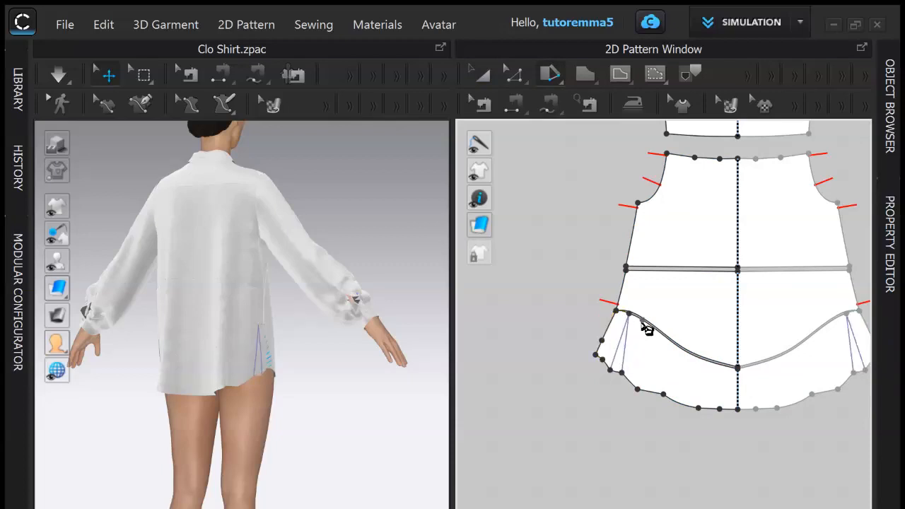
left_click(635, 393)
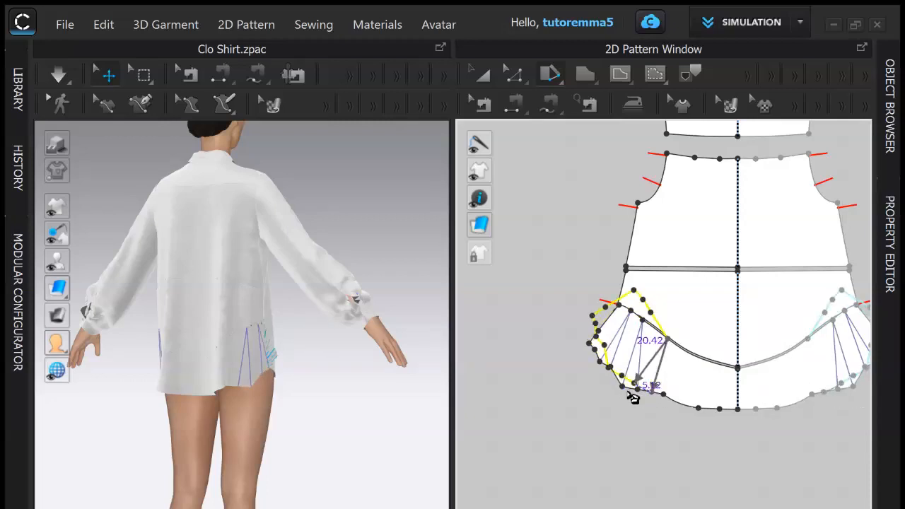
left_click(682, 370)
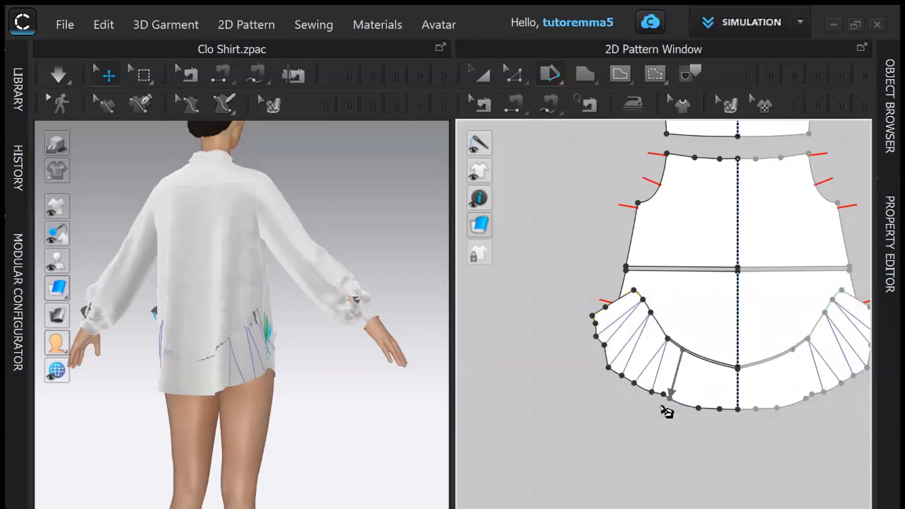
Step: Slash and spread the remaining sections of the hem piece toward the centre line so its halves curl into a ring, cancelling the last spread
left_click(661, 406)
left_click(679, 404)
left_click(650, 402)
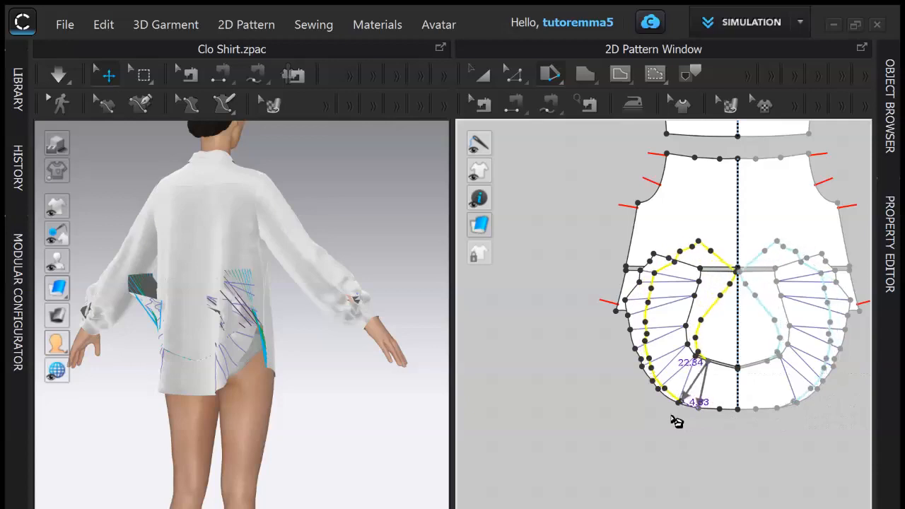
left_click(677, 422)
left_click(720, 414)
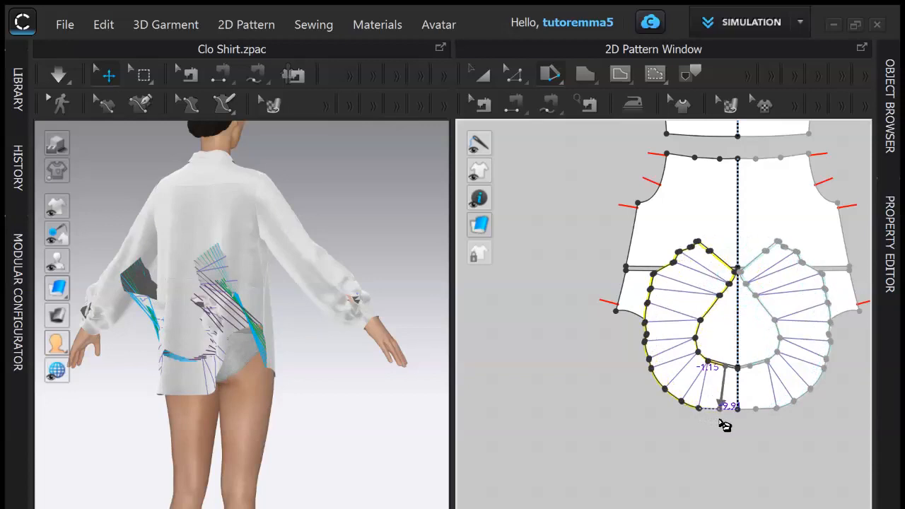
left_click(709, 421)
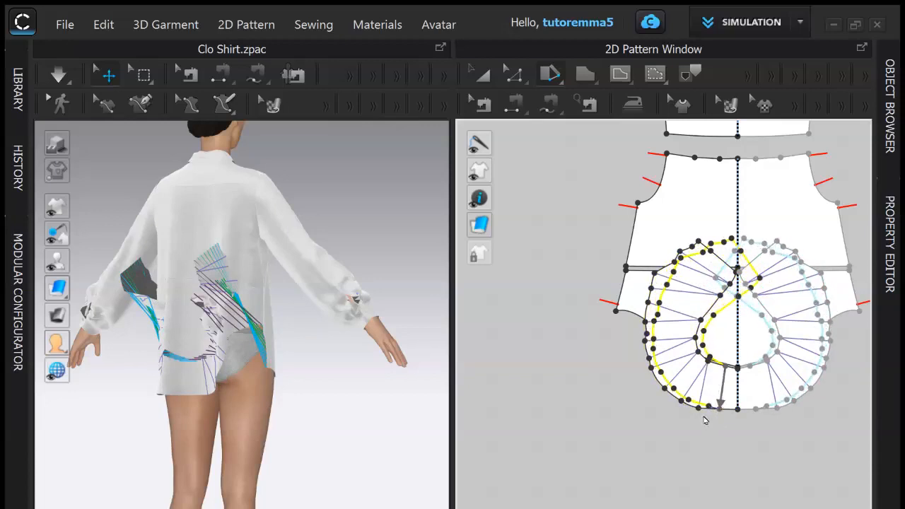
left_click(457, 369)
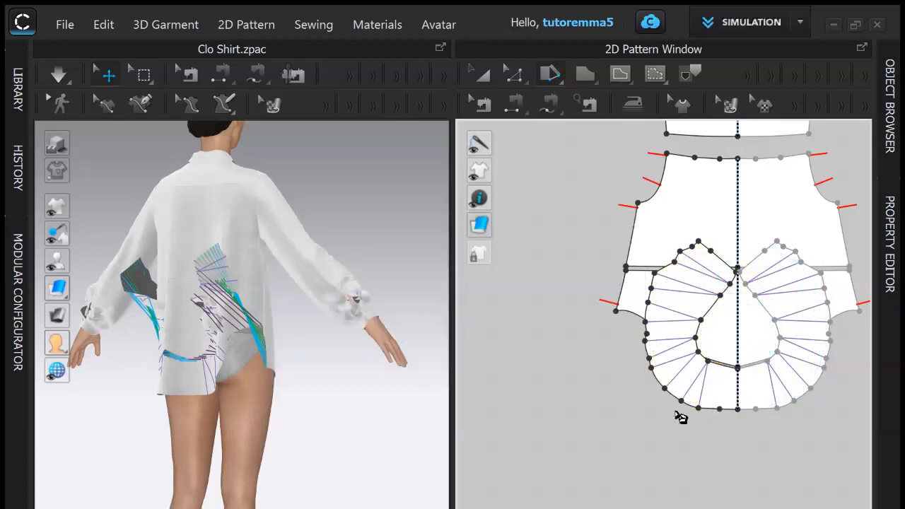
Step: Move the whole spread hem piece straight down, away from the back piece above it
key("z")
left_click(714, 399)
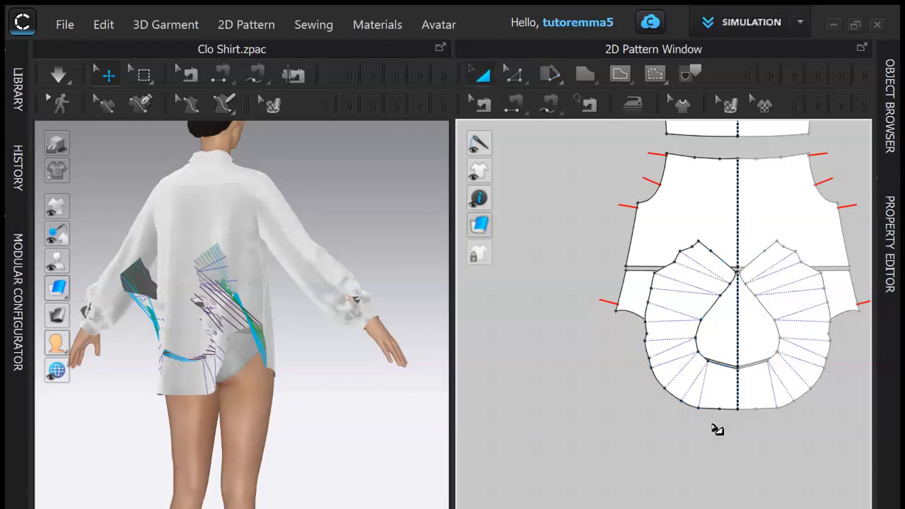
left_click_drag(748, 403, 754, 454)
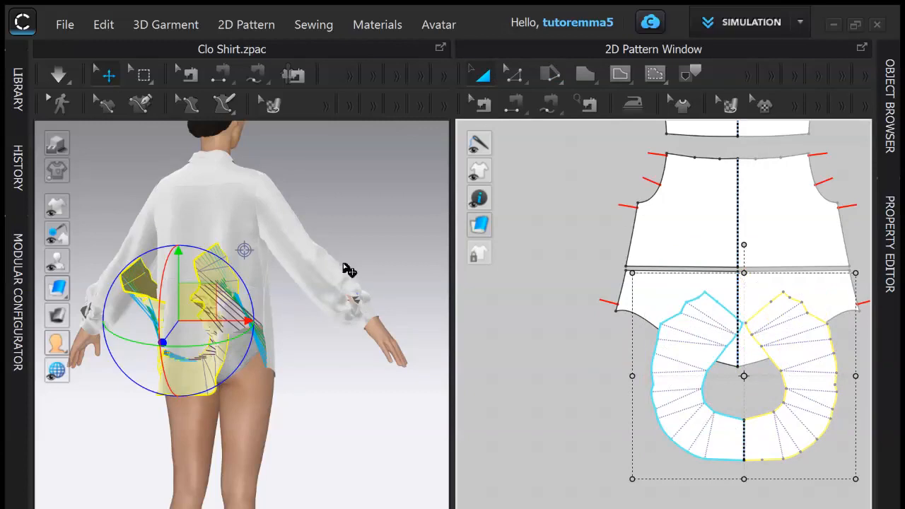
Step: Simulate the garment with the spread hem piece and examine the resulting ruffle from the side and back
right_click_drag(368, 262, 496, 281)
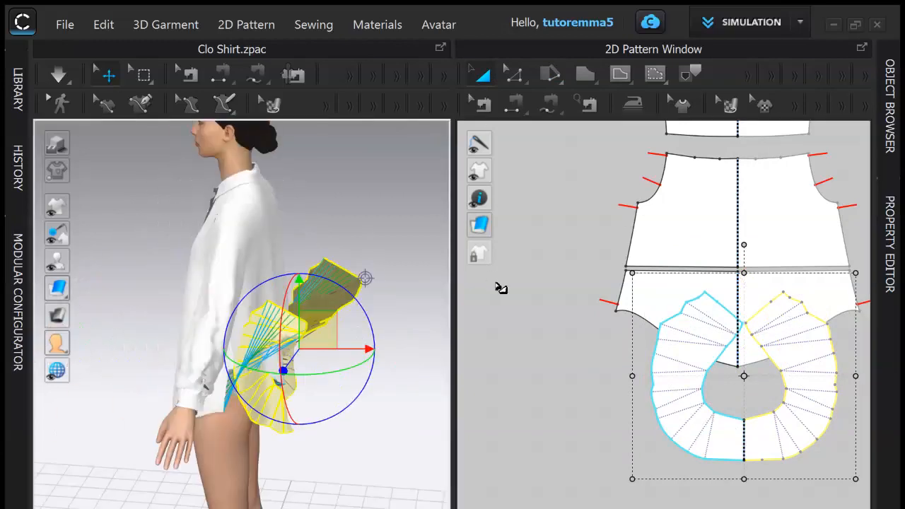
left_click(58, 75)
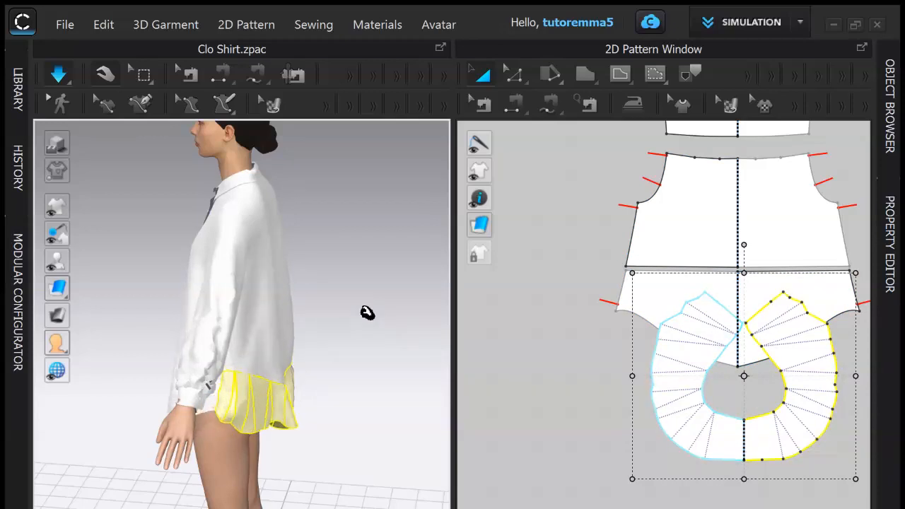
right_click_drag(380, 298, 265, 295)
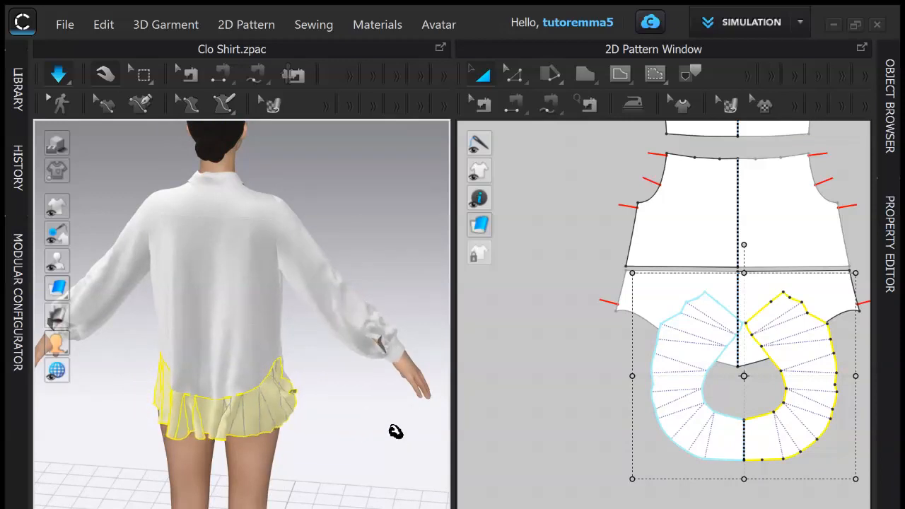
scroll(393, 185, "up", 3)
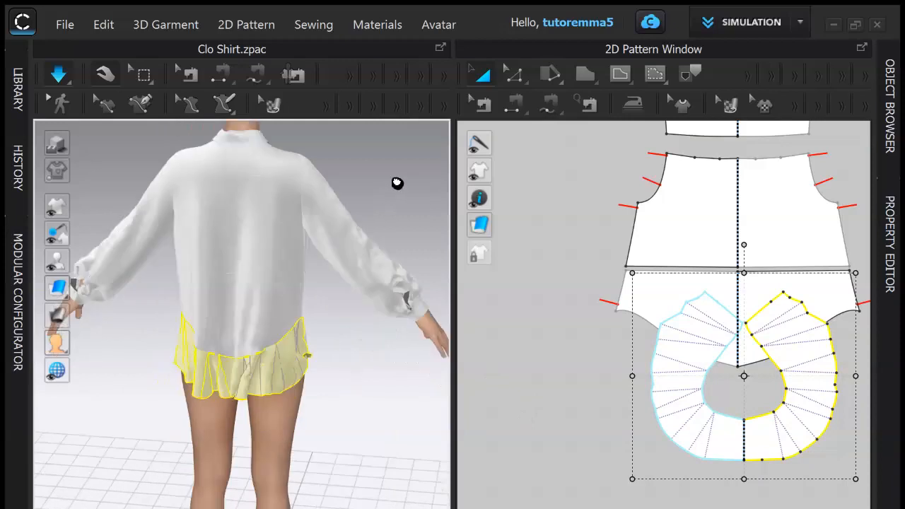
right_click_drag(379, 324, 350, 328)
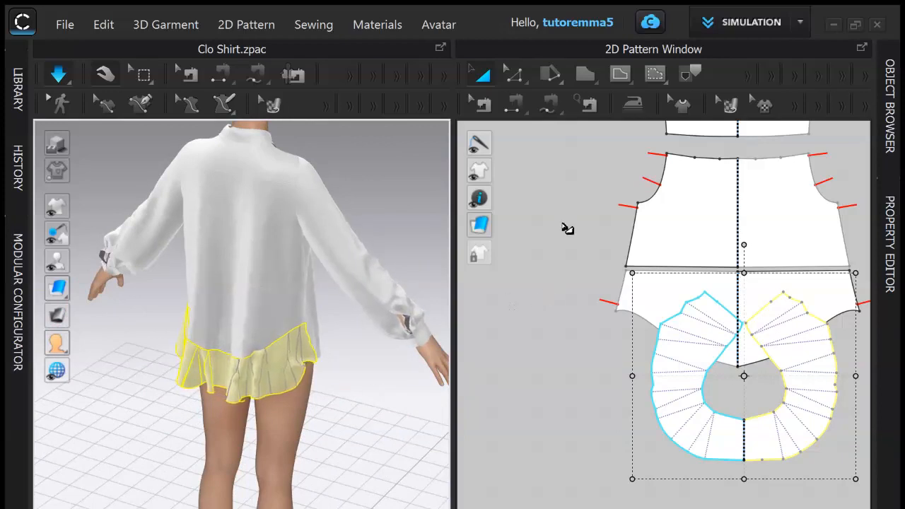
Step: Delete all baselines from the patterns, stop the simulation, and view the finished ruffle on the shirt back
left_click(556, 276)
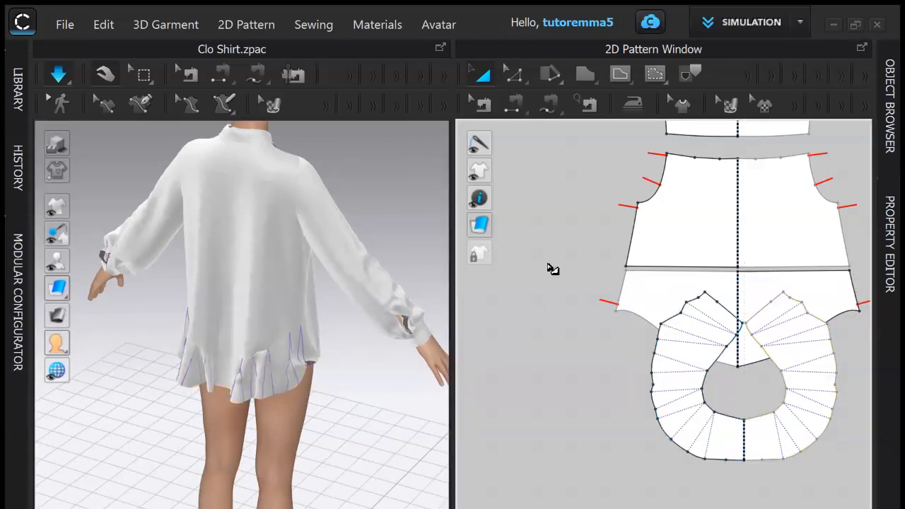
right_click(550, 362)
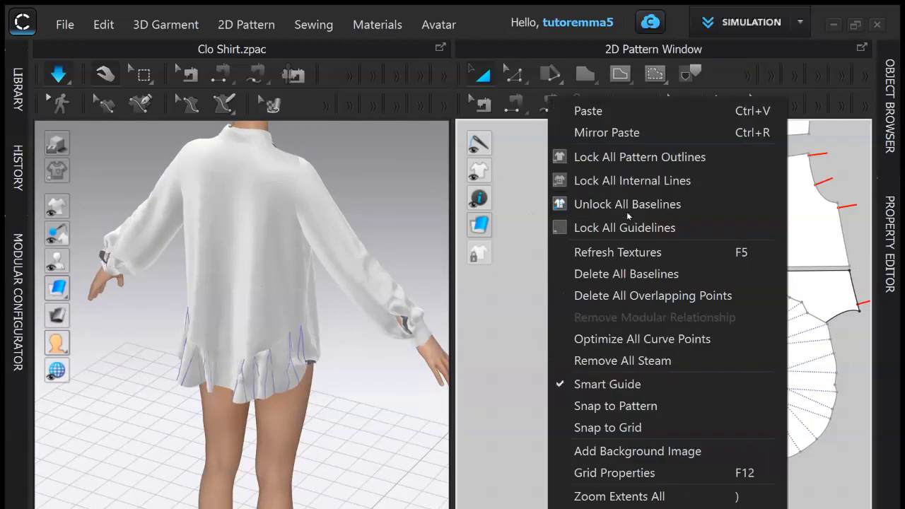
left_click(630, 275)
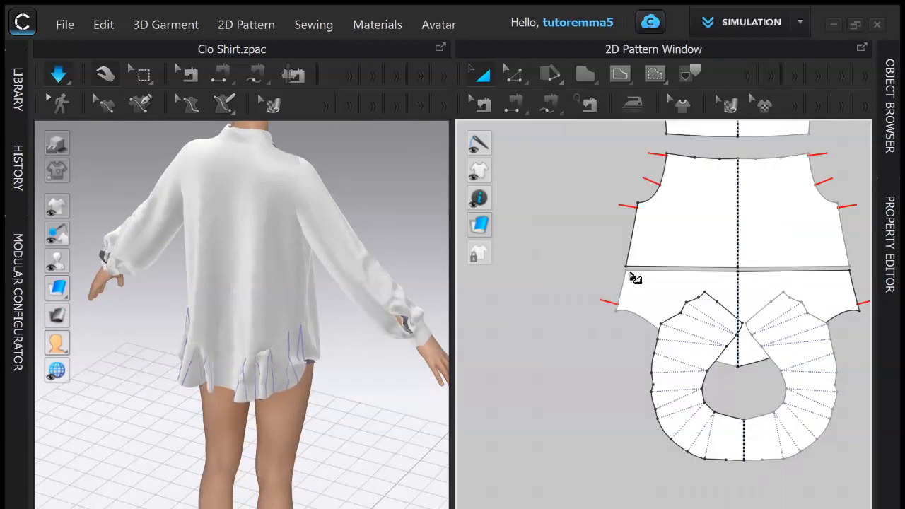
key("space")
right_click_drag(364, 342, 364, 319)
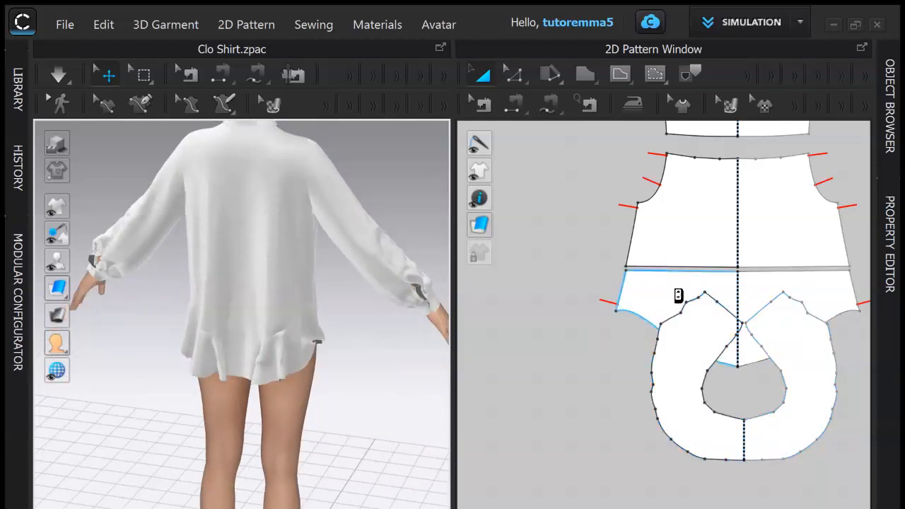
scroll(674, 287, "down", 4)
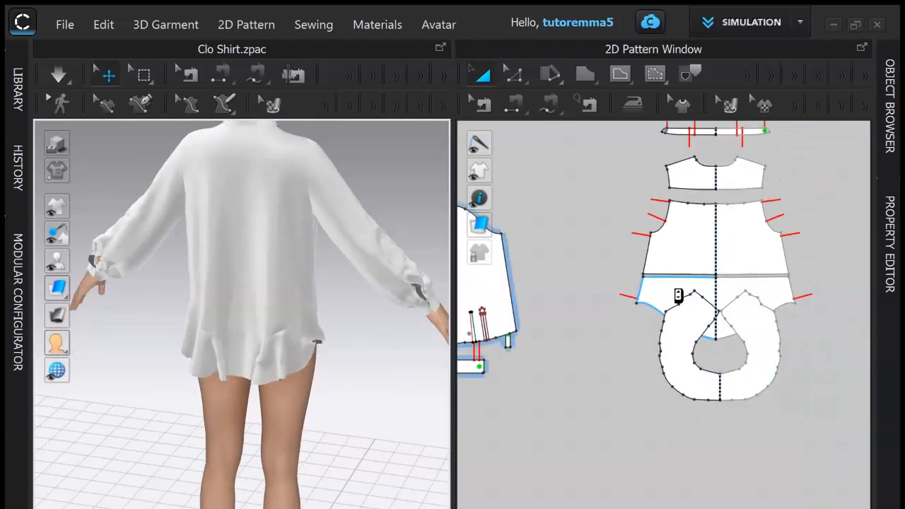
left_click(832, 25)
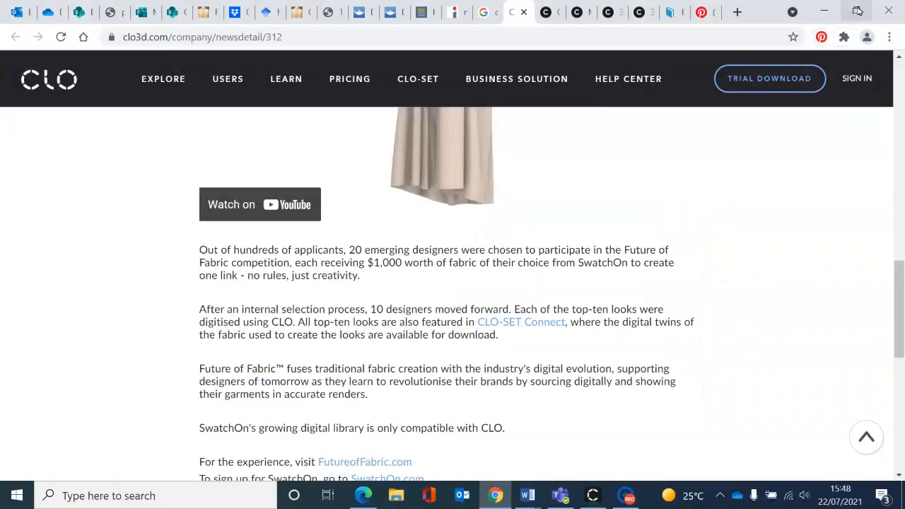
left_click(824, 11)
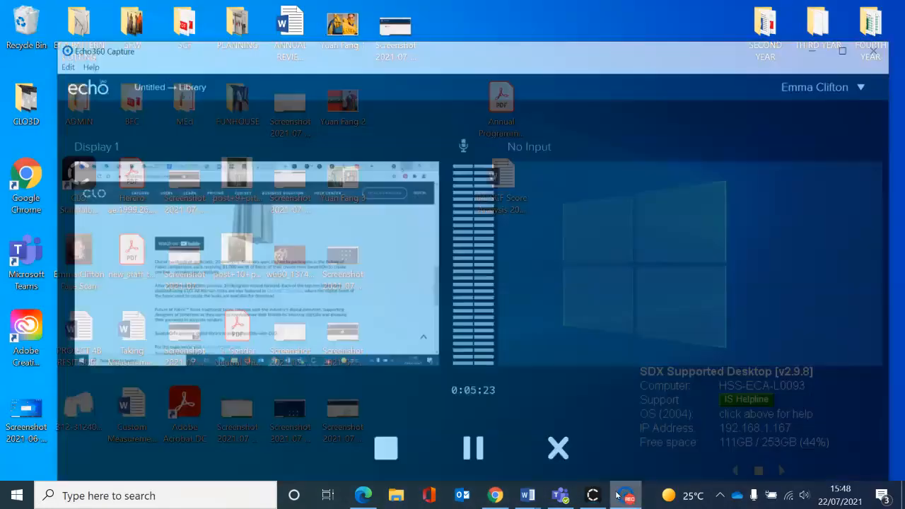